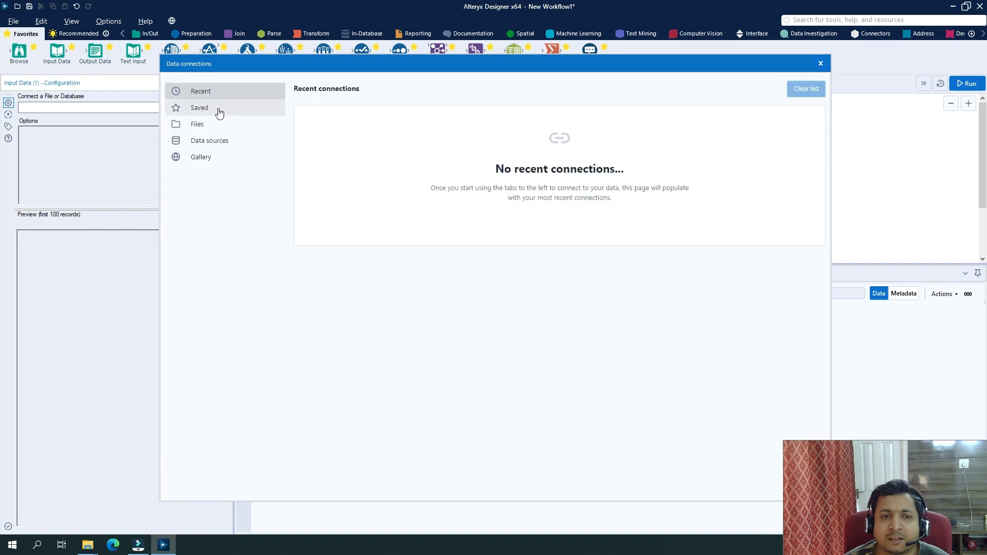
# Load the SalesOrders sheet of Sales Data.xlsx into the Input Data tool and run the workflow.
pyautogui.click(206, 125)
pyautogui.click(596, 130)
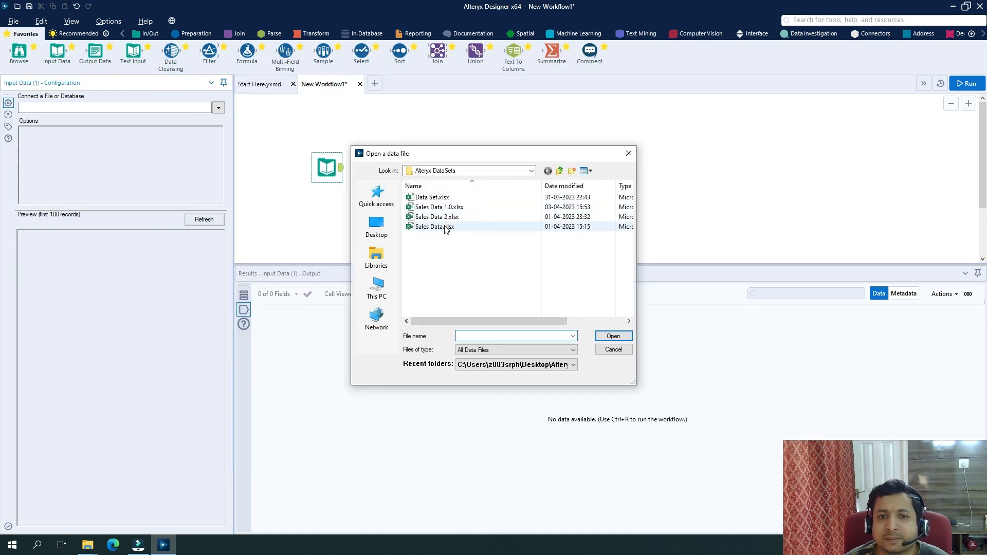
pyautogui.doubleClick(446, 228)
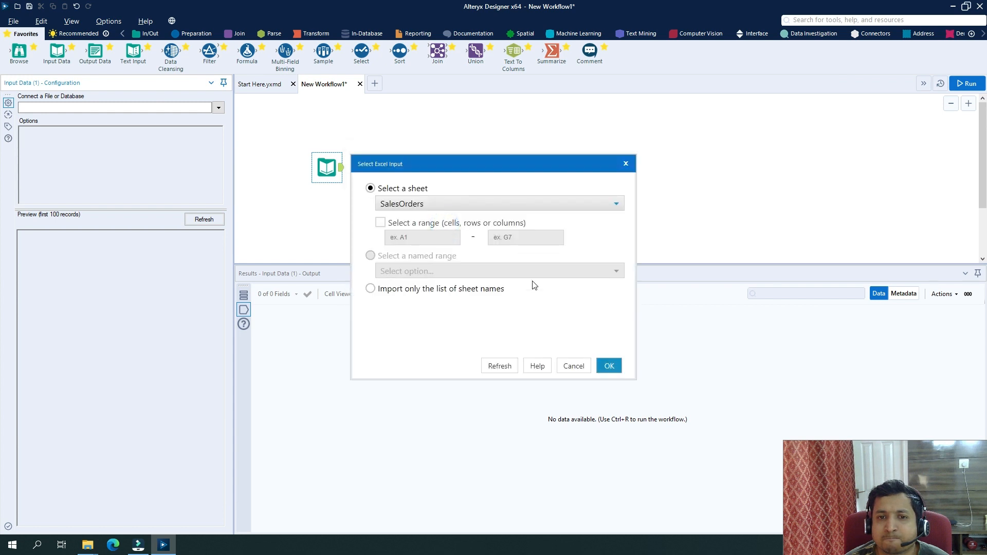
pyautogui.click(609, 365)
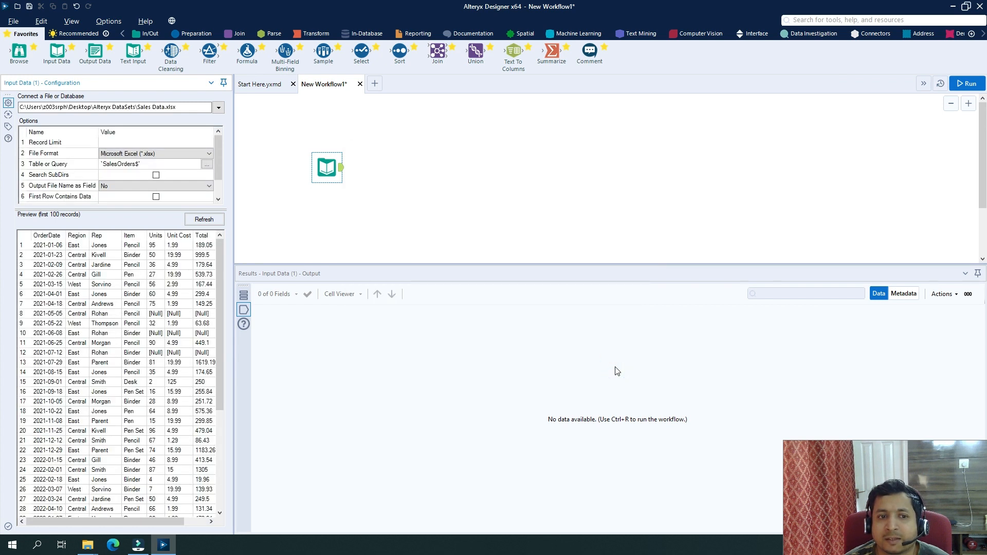
pyautogui.click(965, 85)
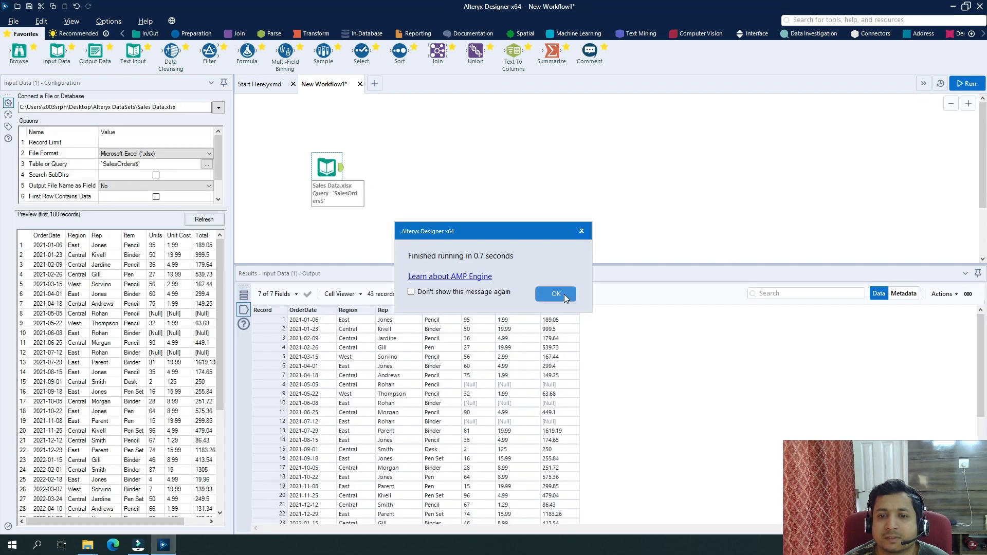
pyautogui.click(561, 293)
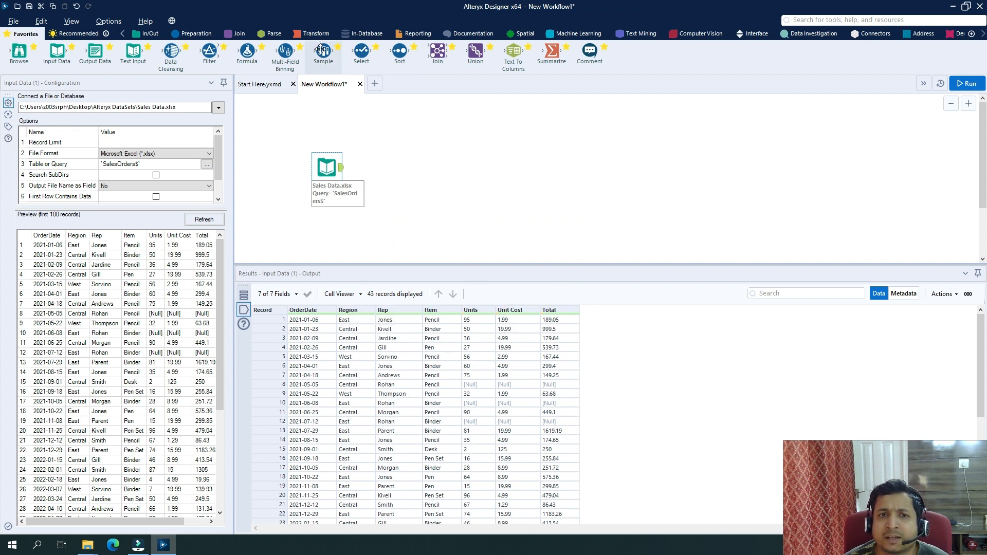
# Drag a Sample tool from Favorites onto the canvas so it connects after the Input Data tool.
pyautogui.moveTo(323, 50); pyautogui.dragTo(384, 165)
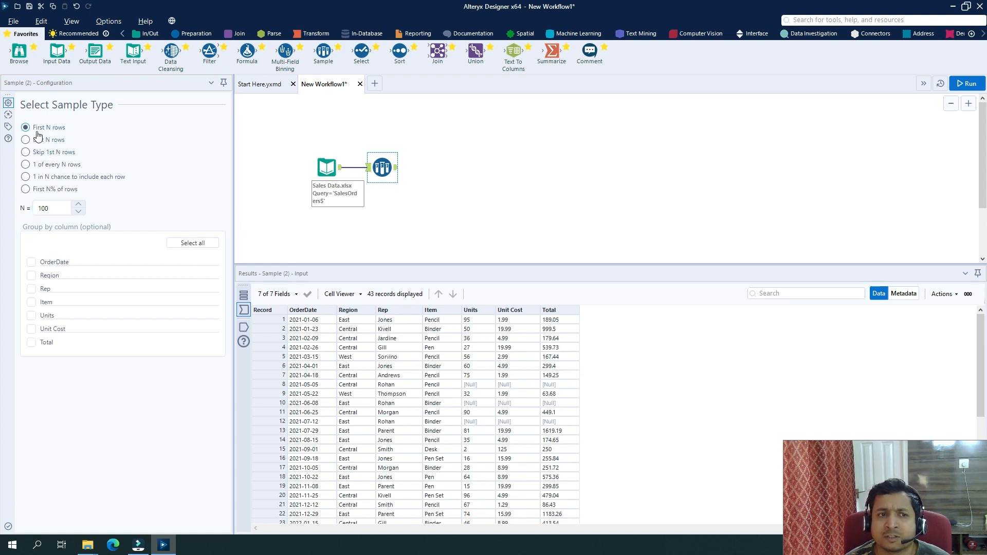
# Set the Sample tool's N to 10 and run the workflow.
pyautogui.click(56, 209)
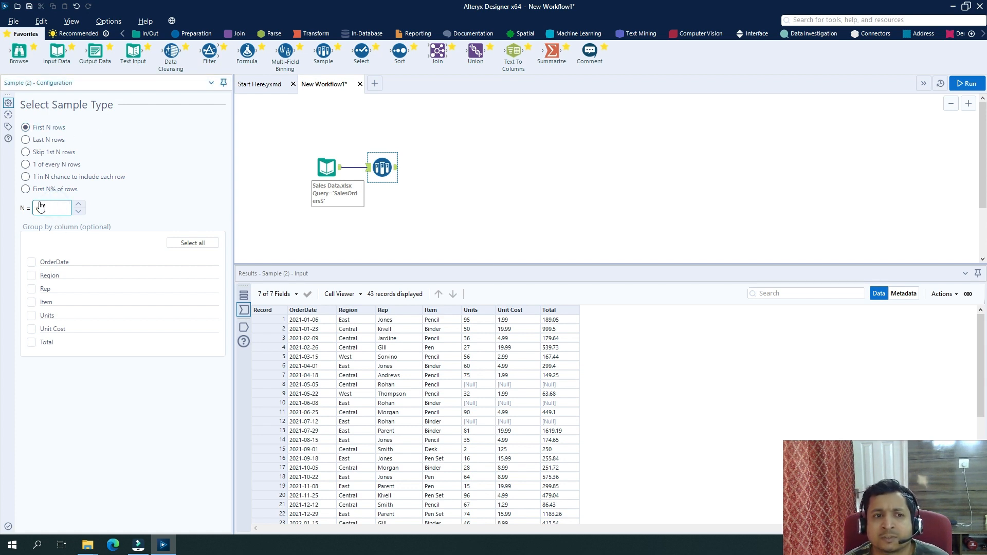
pyautogui.write('10')
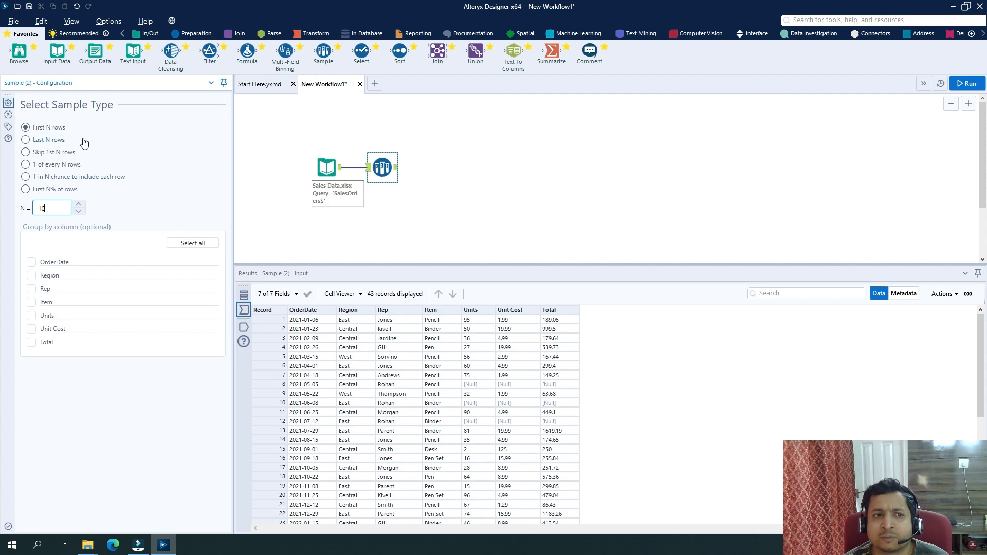
pyautogui.click(968, 85)
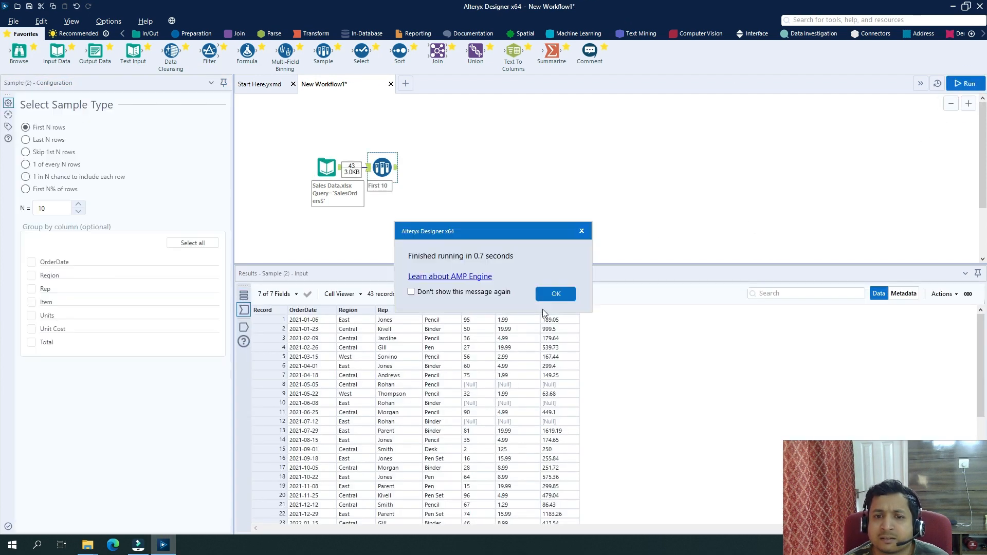
pyautogui.click(557, 293)
# Compare the 10-record Sample output with the 43 input records, then switch to Last N rows.
pyautogui.click(397, 169)
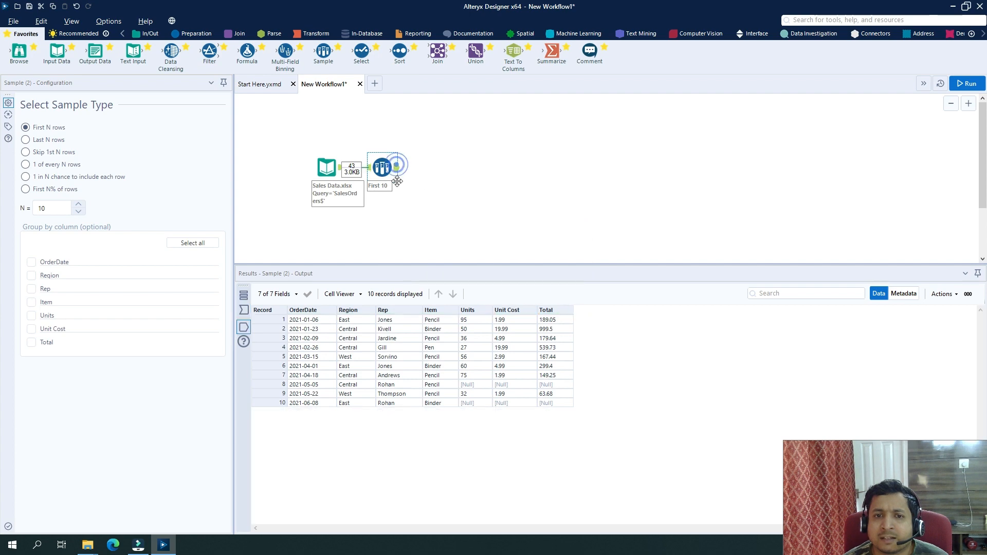
pyautogui.click(341, 168)
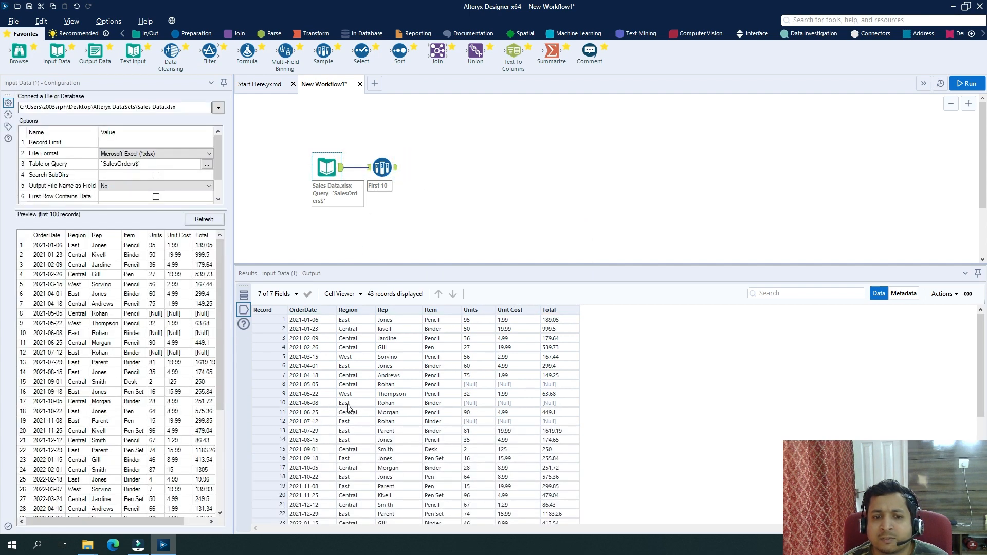
pyautogui.click(397, 167)
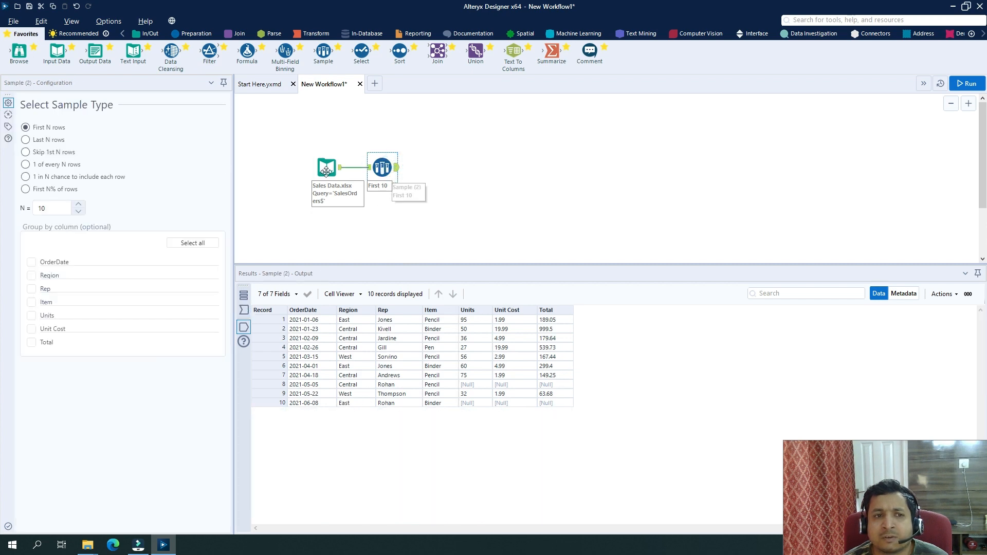
pyautogui.click(50, 140)
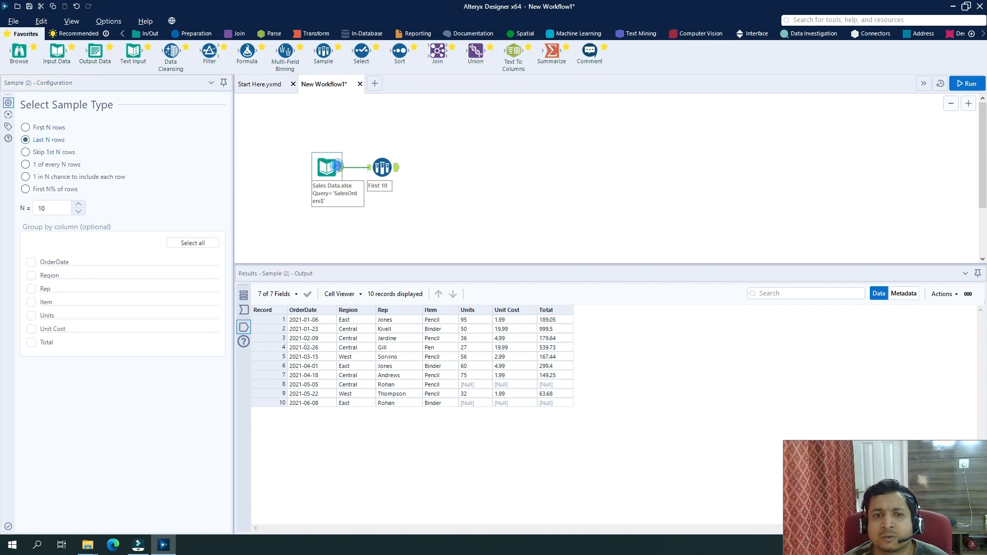
# Review the full input records and run the workflow with the Last N rows setting.
pyautogui.click(324, 165)
pyautogui.scroll(-5, 399, 377)
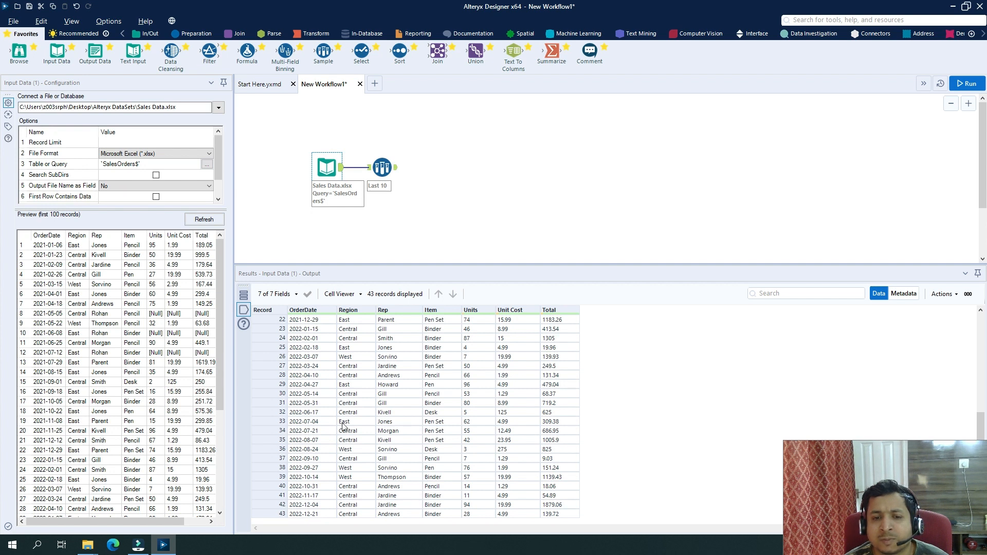
pyautogui.click(966, 84)
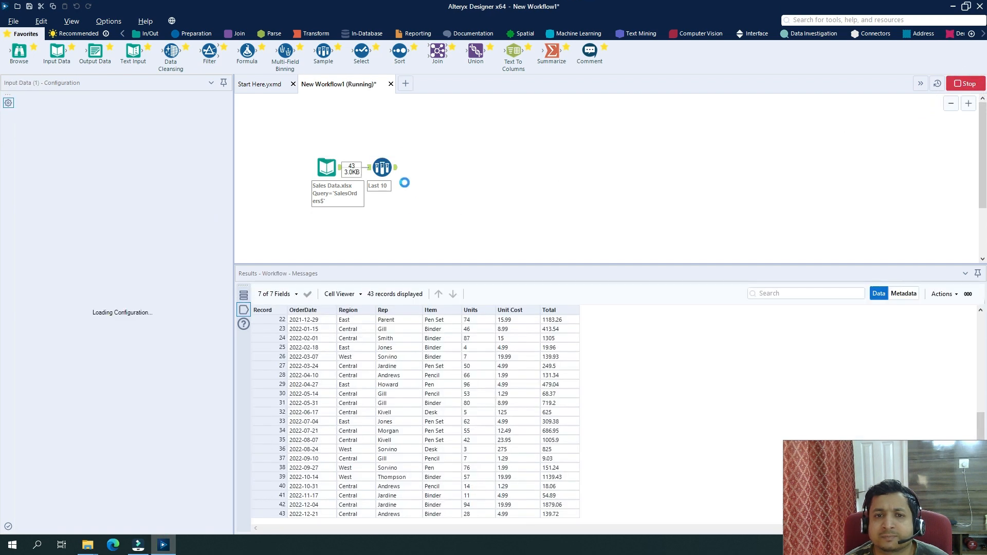
pyautogui.click(554, 297)
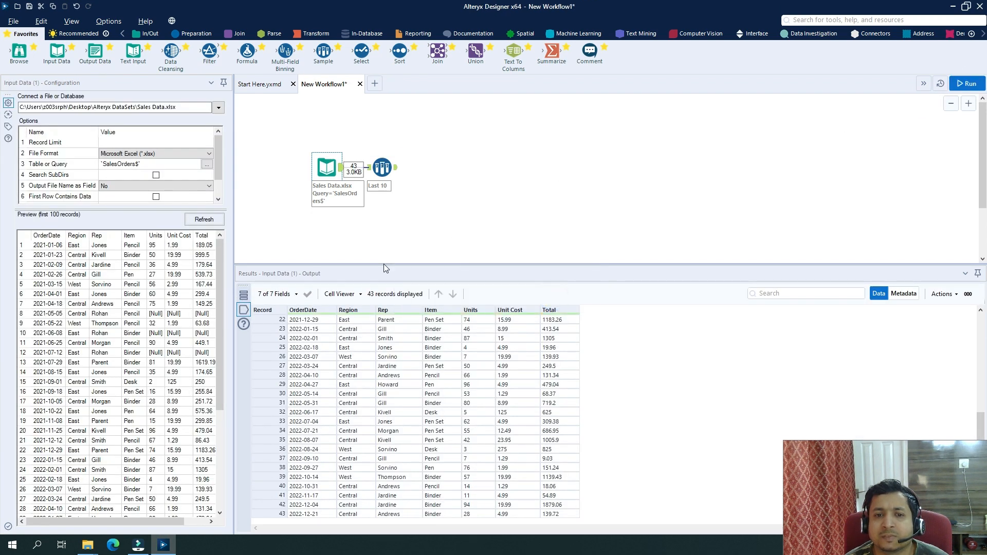
# Compare the Sample's ten Region values with input records 34 to 43.
pyautogui.click(399, 175)
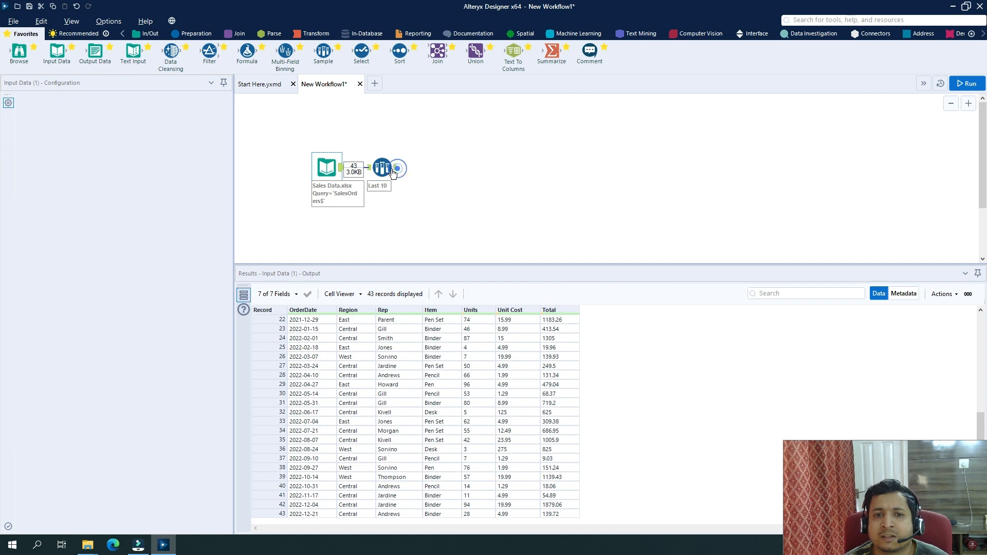
pyautogui.click(383, 167)
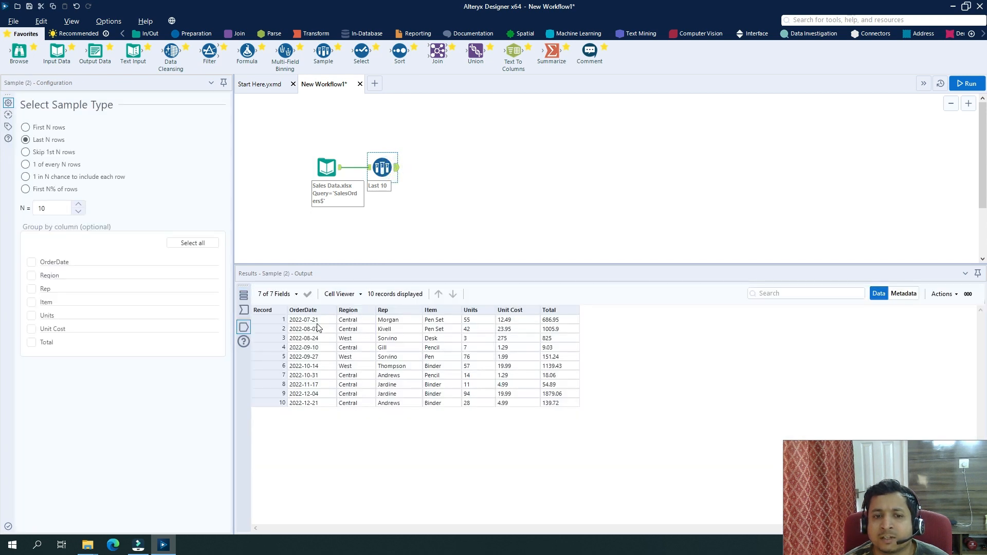
pyautogui.moveTo(352, 323); pyautogui.dragTo(351, 403)
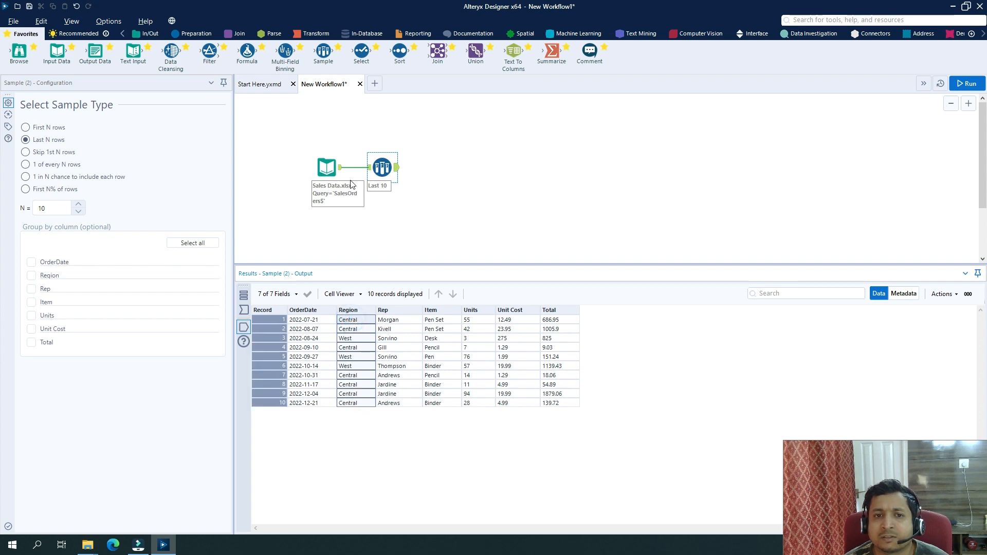
pyautogui.click(339, 171)
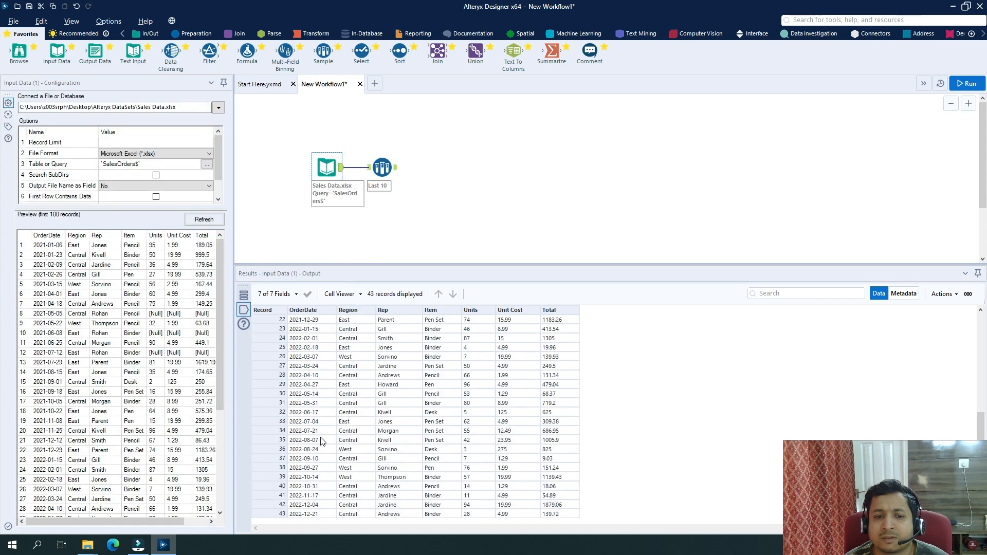
pyautogui.moveTo(348, 431); pyautogui.dragTo(349, 514)
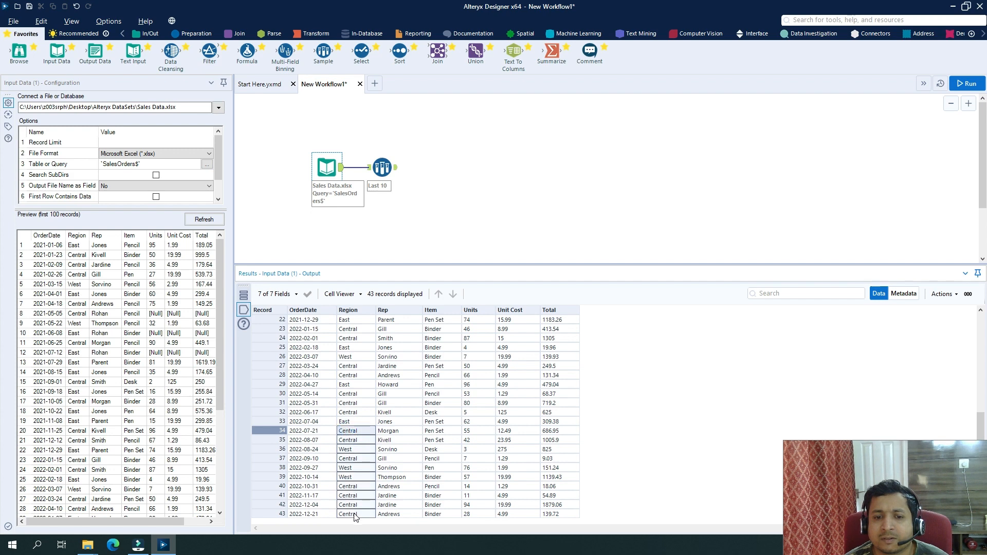
pyautogui.click(396, 171)
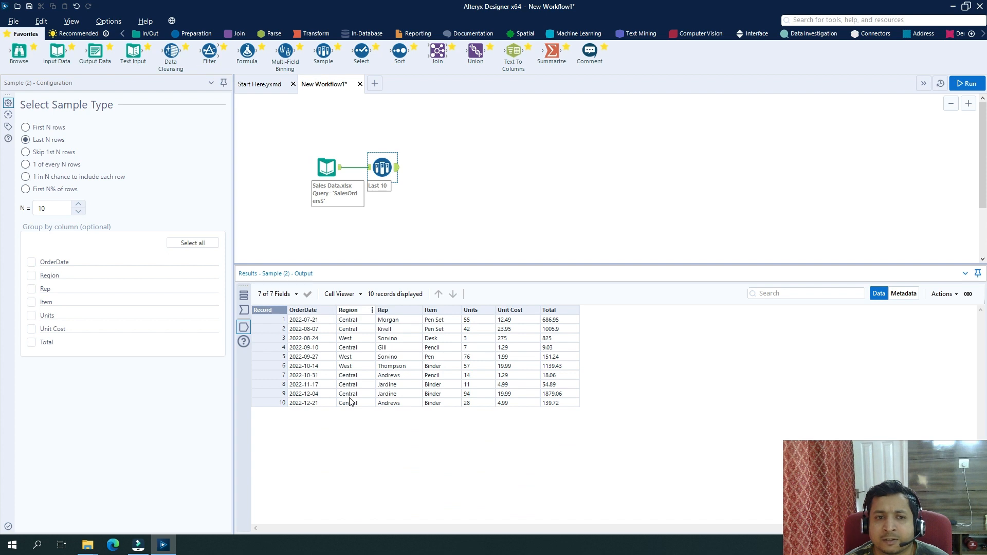
# Switch to Skip 1st N rows and locate input record 11, where the sample begins.
pyautogui.click(50, 153)
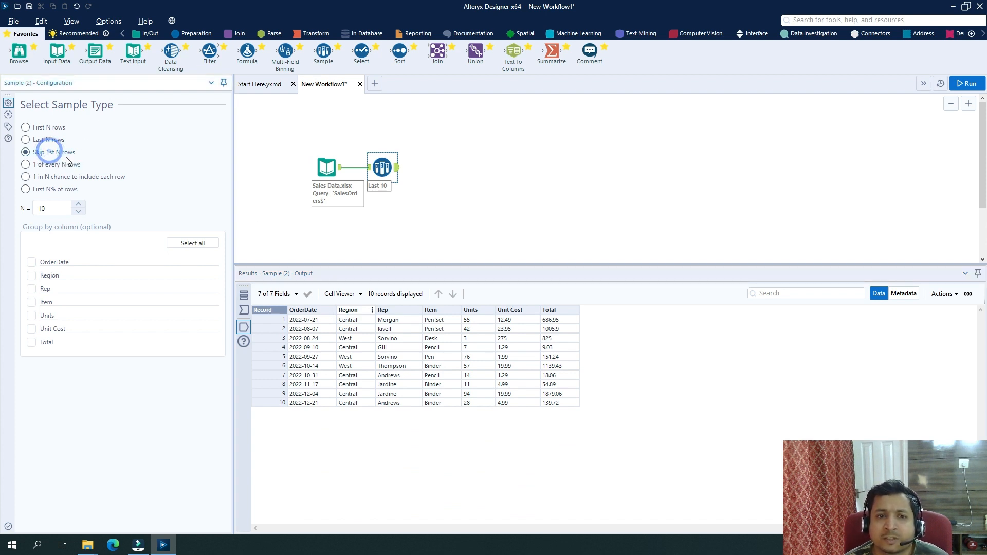
pyautogui.click(339, 169)
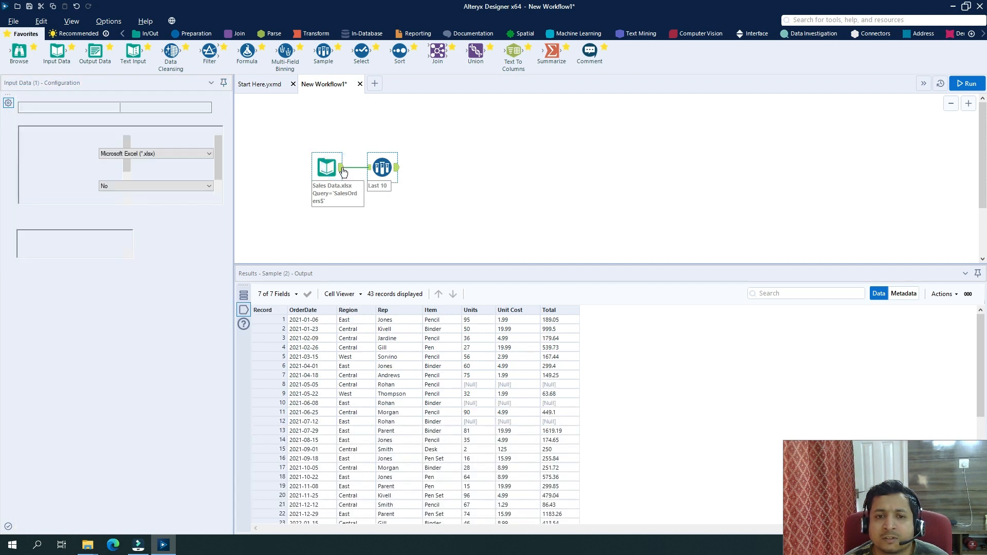
pyautogui.moveTo(308, 412); pyautogui.dragTo(549, 414)
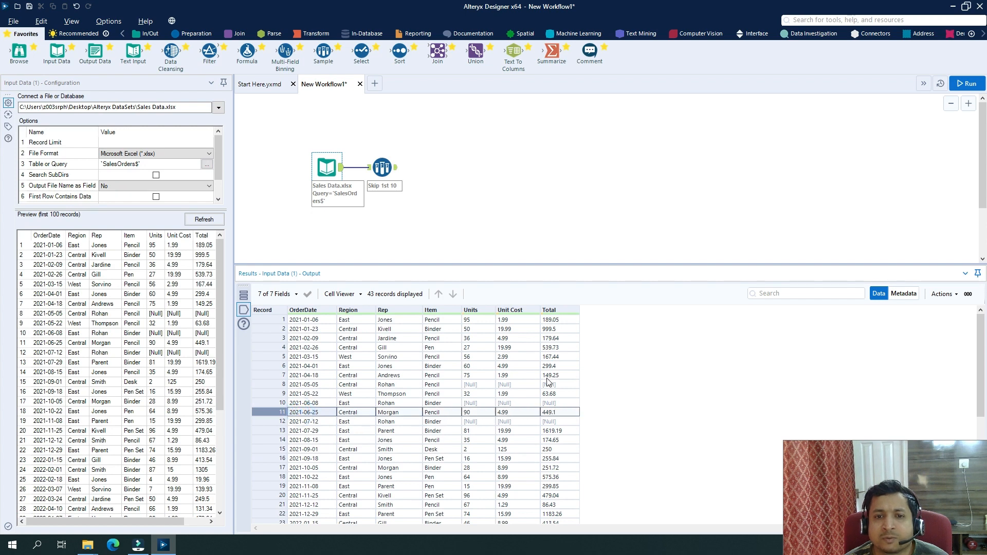
# Run to get the 33-record skipped sample, then switch to 1 of every N rows.
pyautogui.click(966, 83)
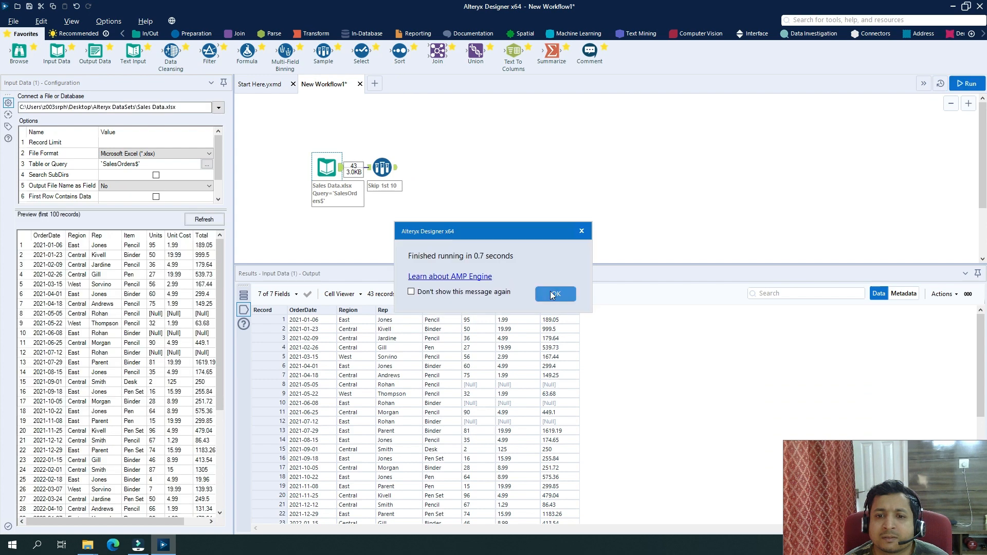
pyautogui.click(382, 167)
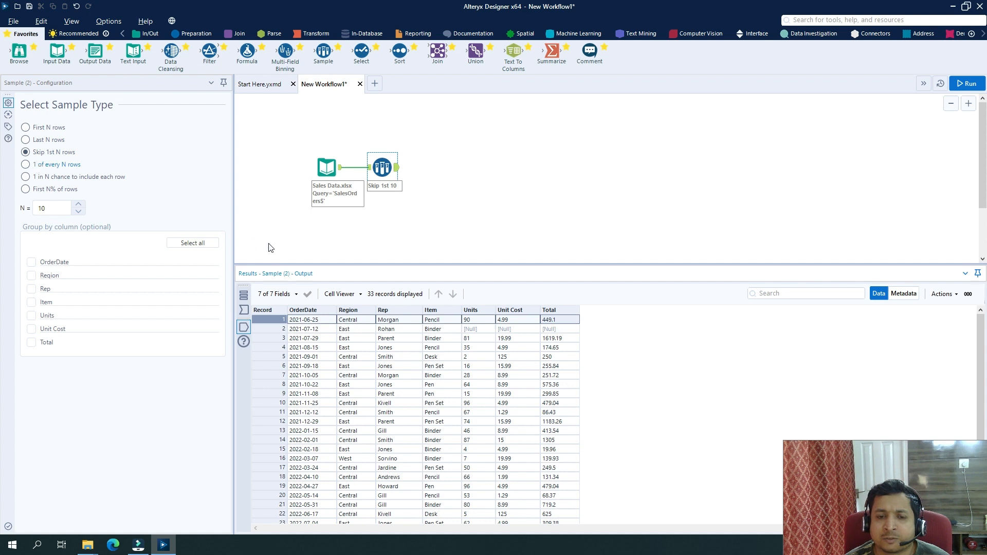
pyautogui.click(25, 165)
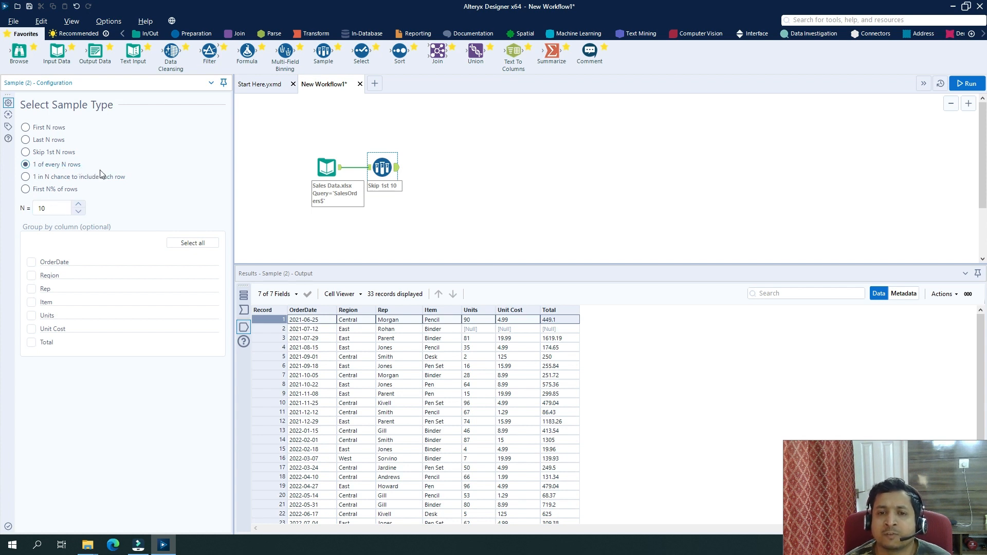
# Run the 1-of-every-10 sample and review the five sampled records across all fields.
pyautogui.click(966, 84)
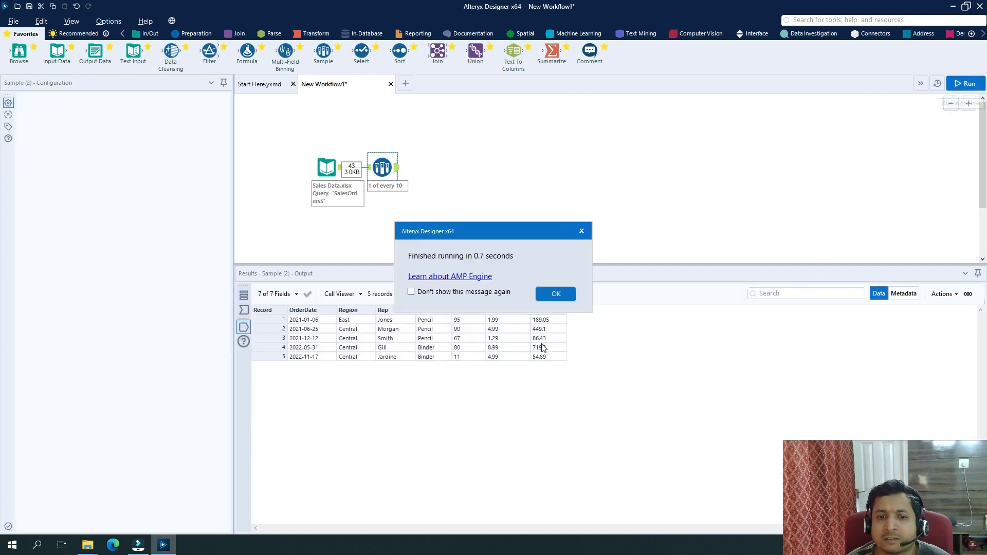
pyautogui.click(555, 293)
pyautogui.moveTo(396, 322); pyautogui.dragTo(402, 351)
pyautogui.moveTo(319, 323); pyautogui.dragTo(533, 323)
pyautogui.moveTo(330, 329); pyautogui.dragTo(550, 335)
pyautogui.moveTo(301, 339); pyautogui.dragTo(555, 347)
pyautogui.moveTo(287, 347); pyautogui.dragTo(546, 347)
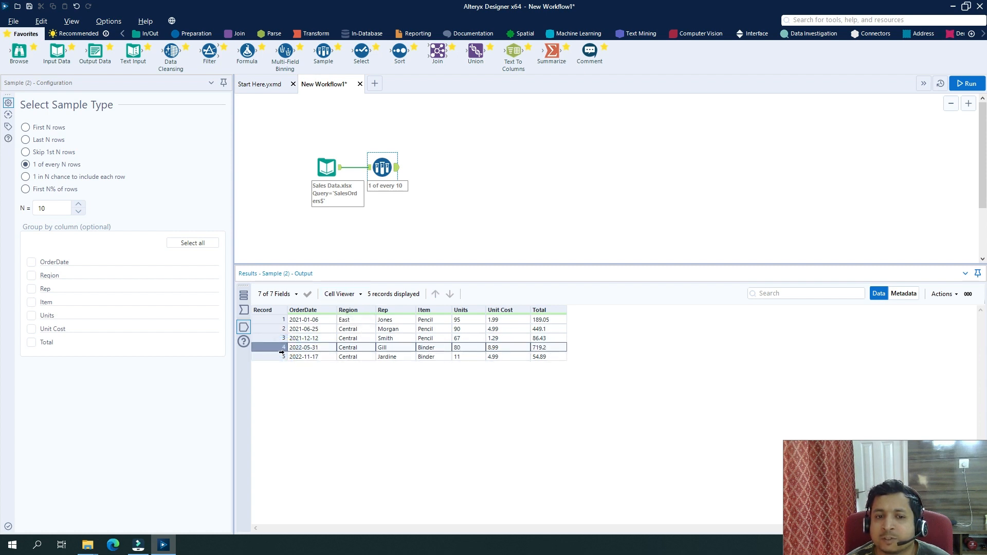
pyautogui.moveTo(299, 357); pyautogui.dragTo(539, 362)
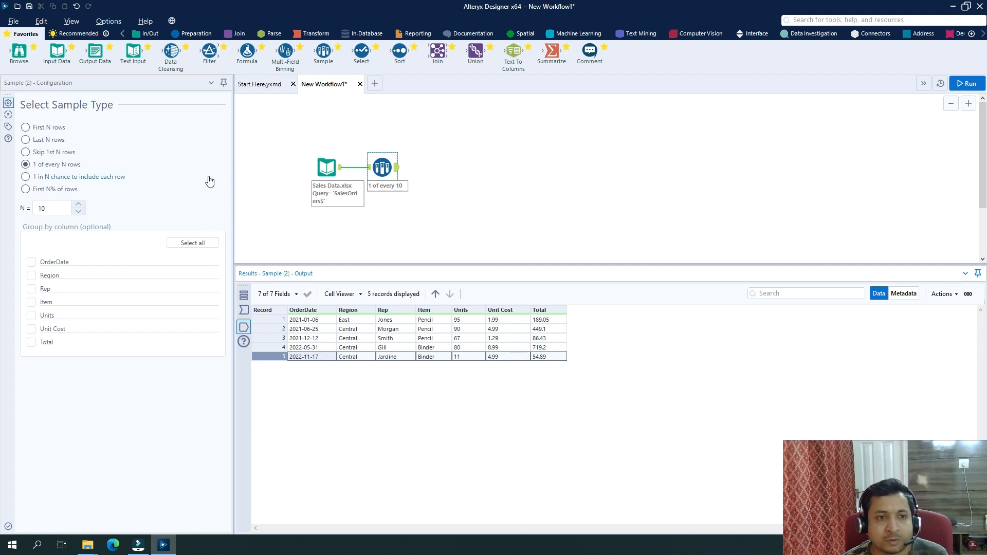
# Change N to 40 and rerun for 2 records, then switch to 1 in N chance sampling.
pyautogui.click(49, 210)
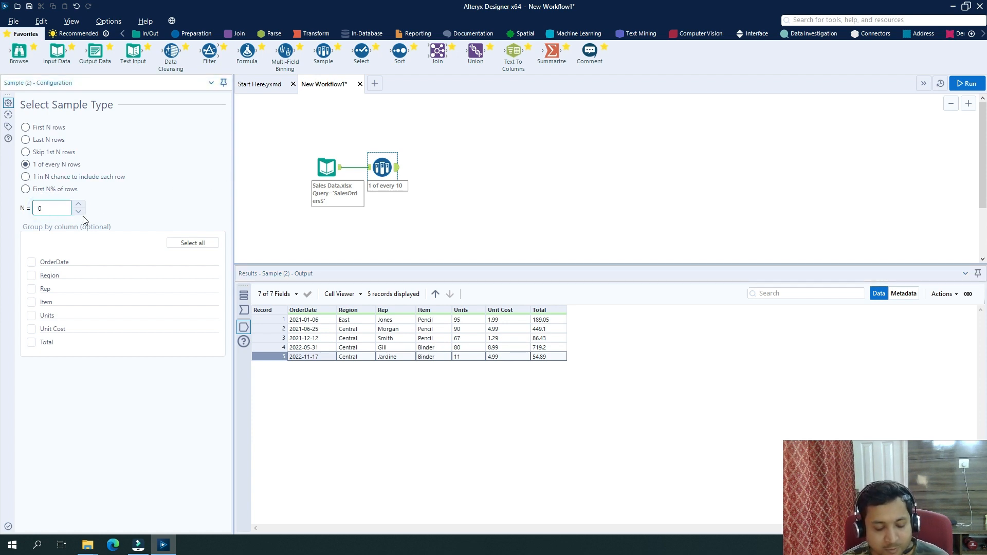
pyautogui.click(966, 83)
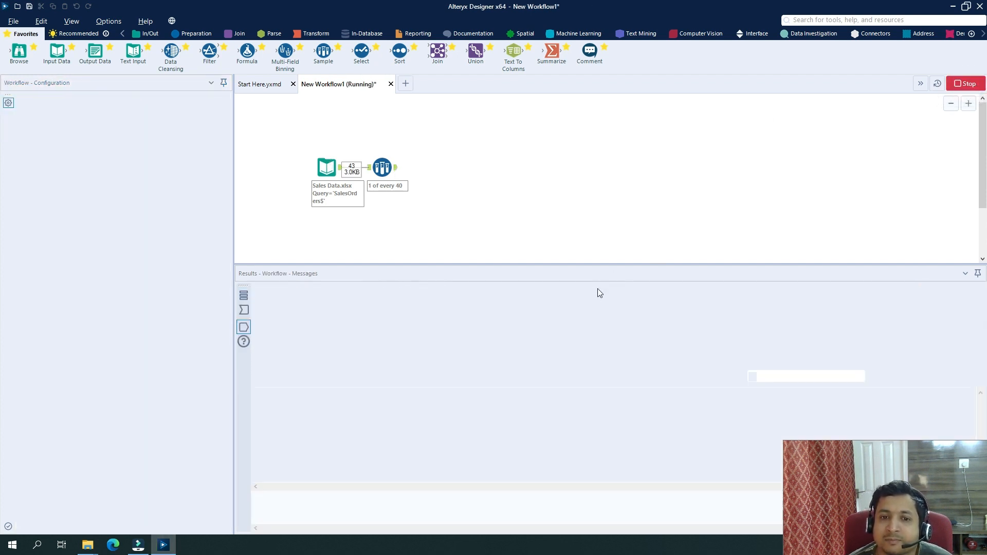
pyautogui.click(553, 294)
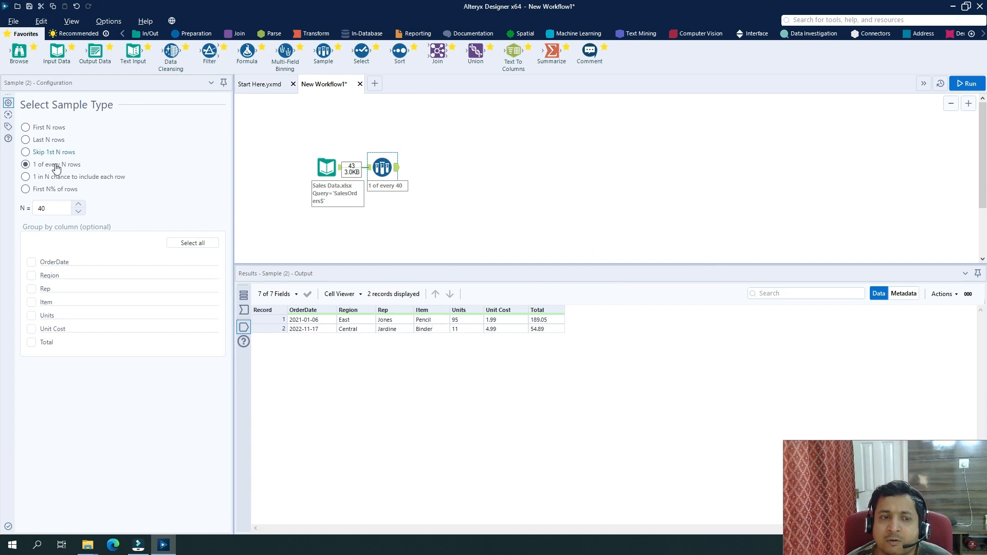
pyautogui.click(25, 177)
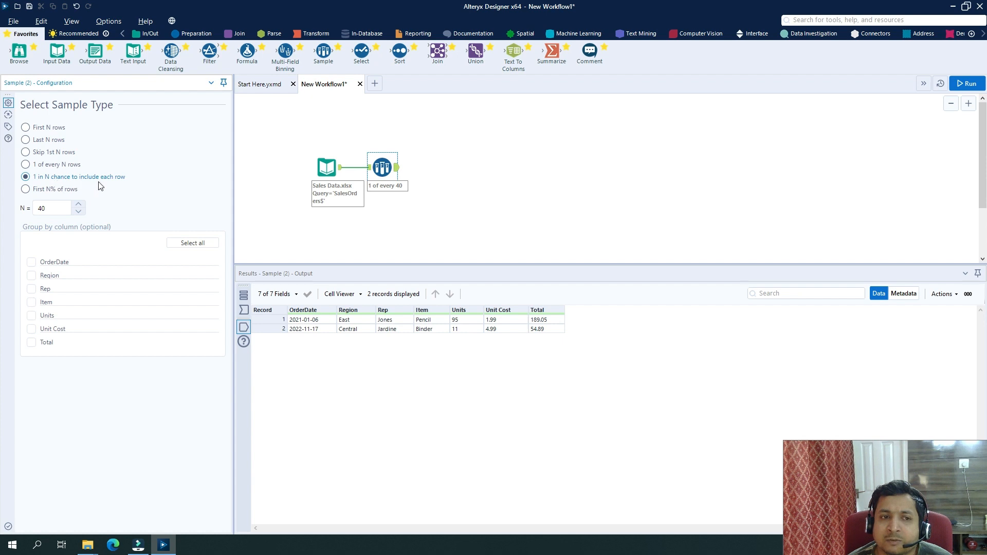
# Set the random 1 in N chance to N of 10, run, and review the sampled Region values.
pyautogui.doubleClick(49, 208)
pyautogui.press('BackSpace')
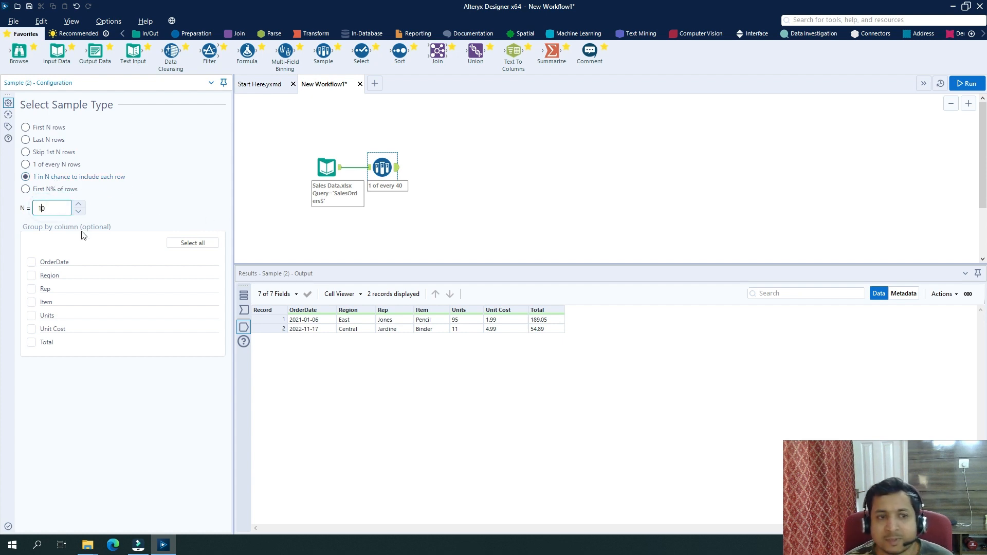
pyautogui.click(968, 83)
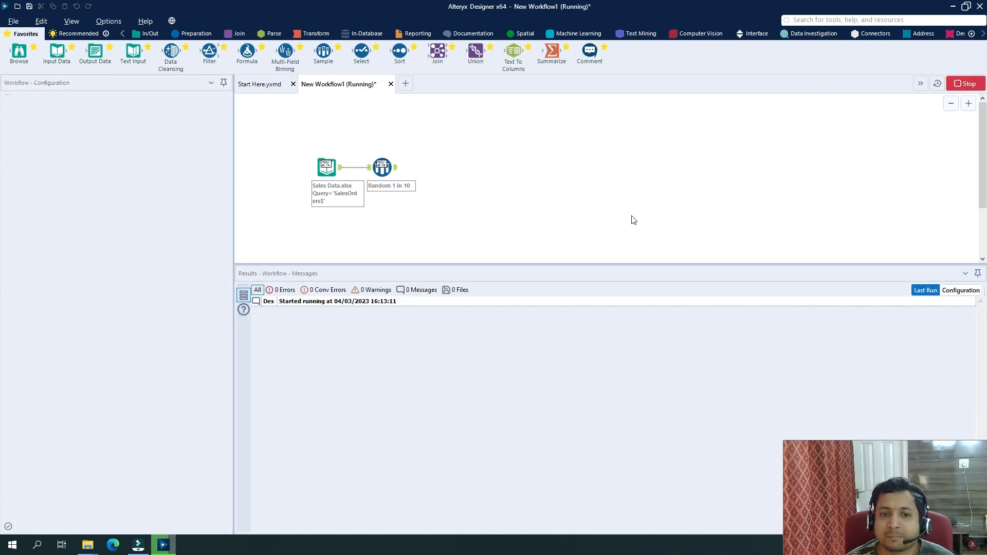
pyautogui.click(560, 297)
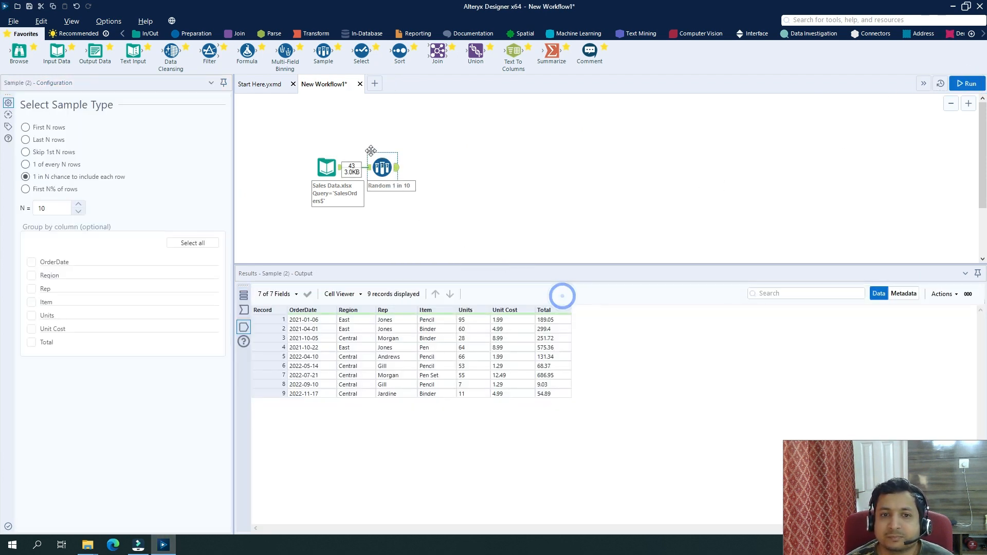
pyautogui.click(389, 168)
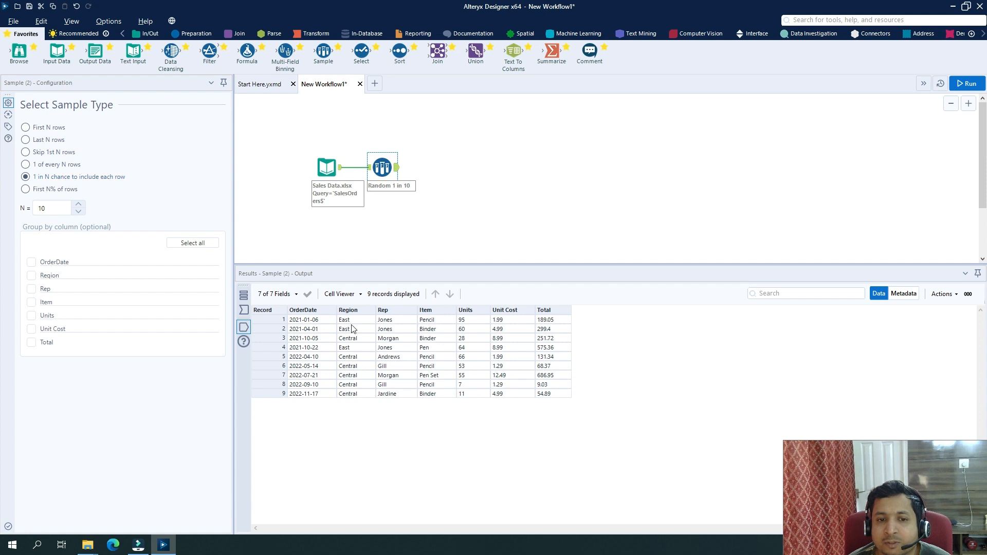
pyautogui.moveTo(355, 322); pyautogui.dragTo(365, 396)
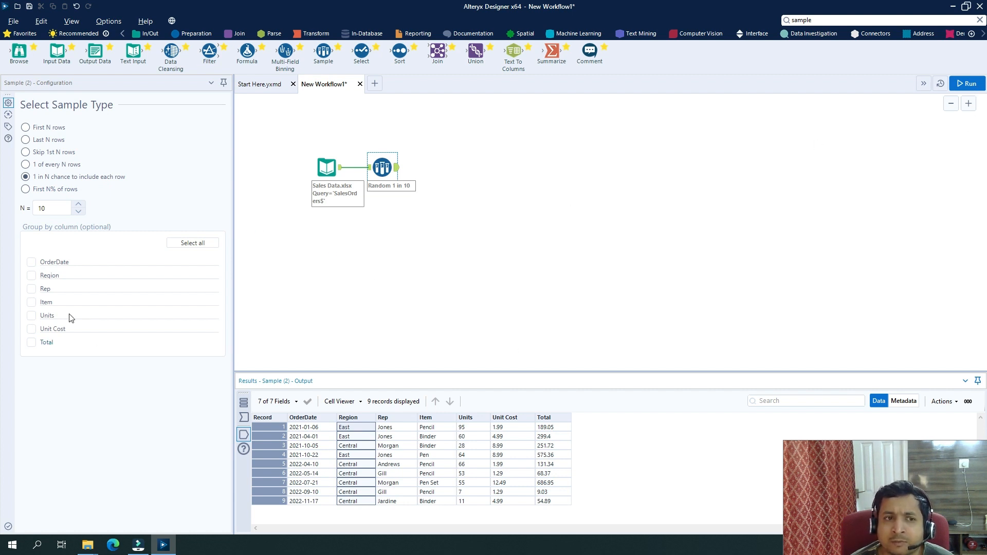
# Rerun the workflow twice to get different random samples, the last returning 5 records.
pyautogui.click(972, 84)
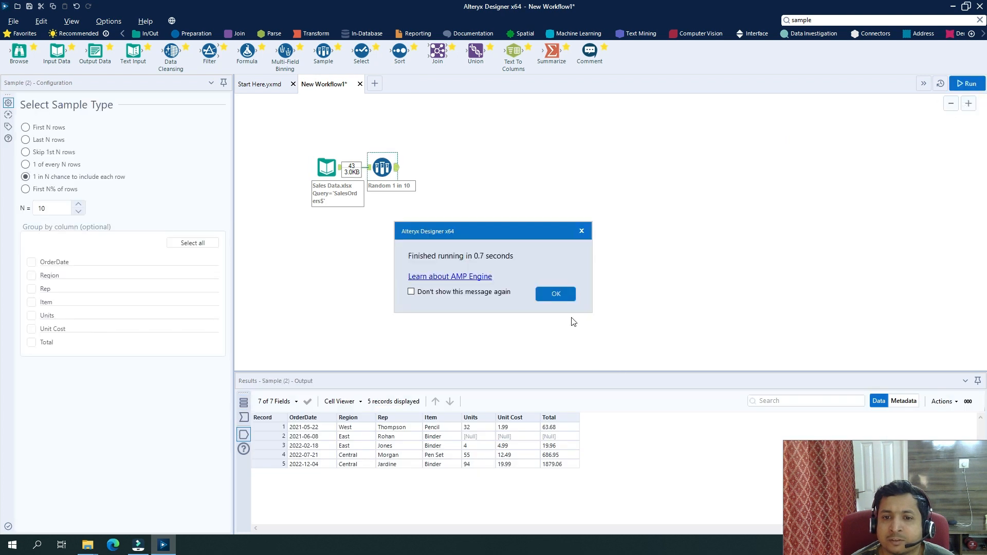
pyautogui.click(570, 296)
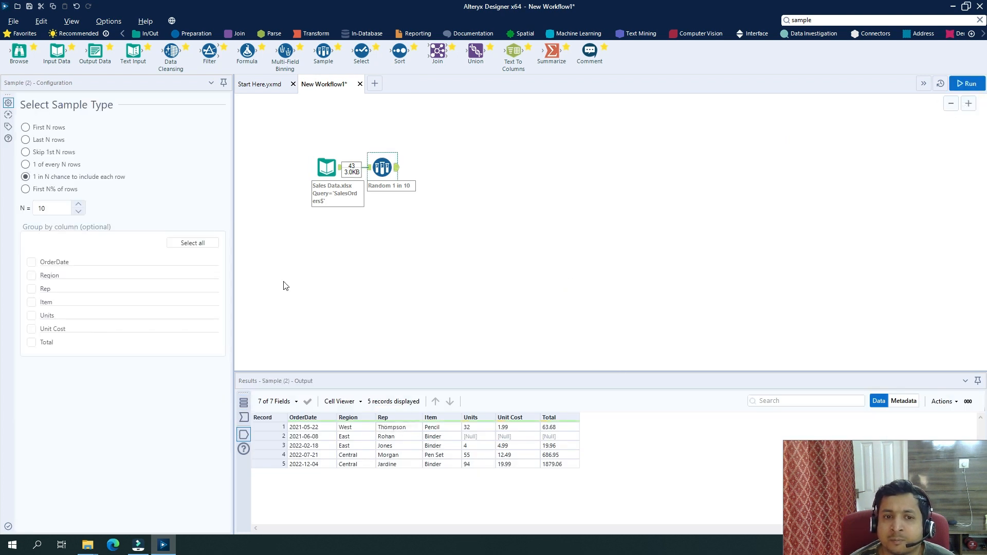
pyautogui.click(112, 178)
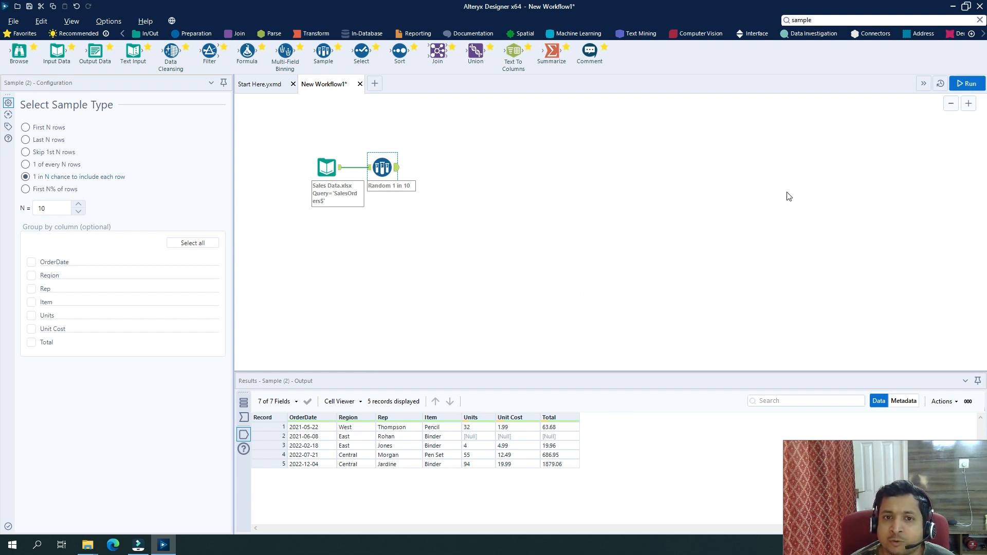
pyautogui.click(974, 87)
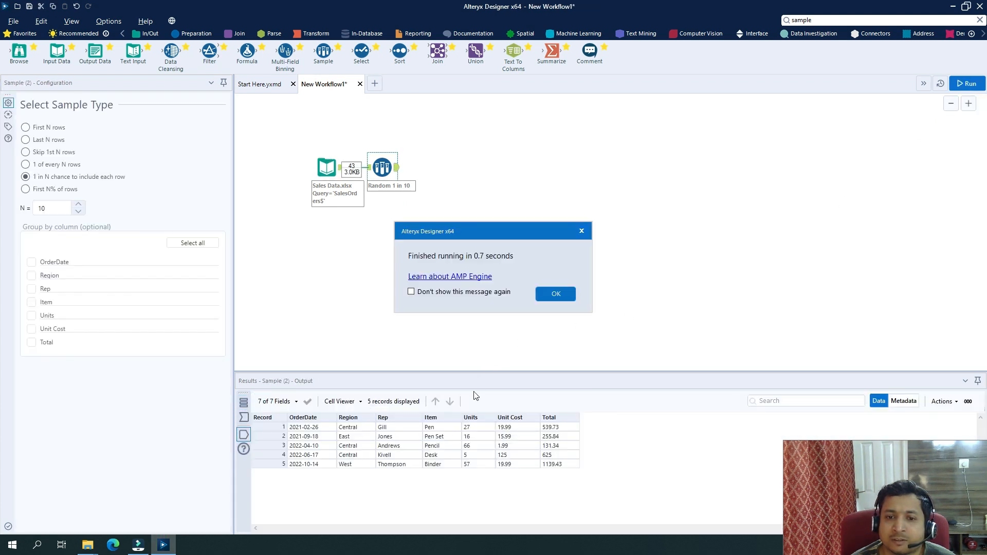
pyautogui.click(565, 293)
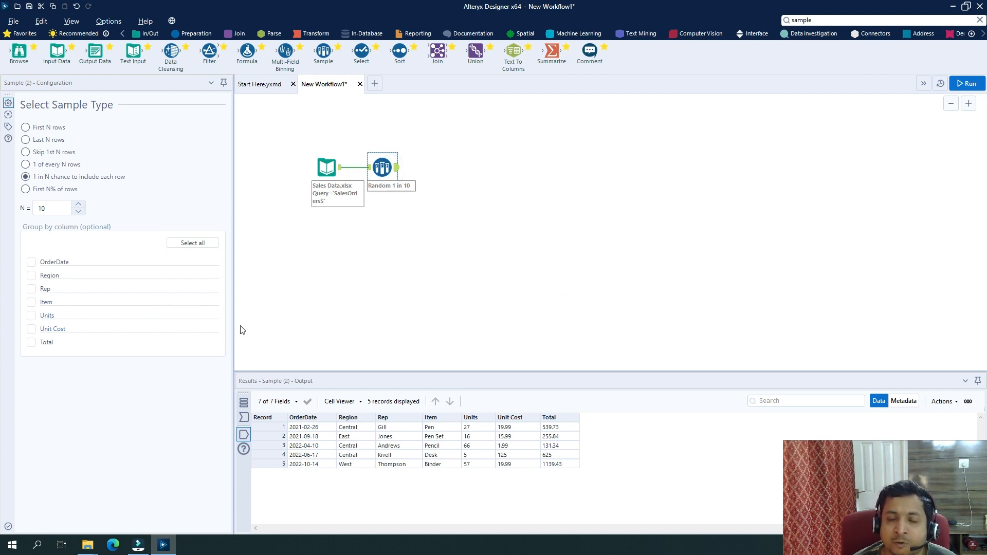
# Switch to First N% of rows with N of 10 and run, yielding 4 records.
pyautogui.click(25, 190)
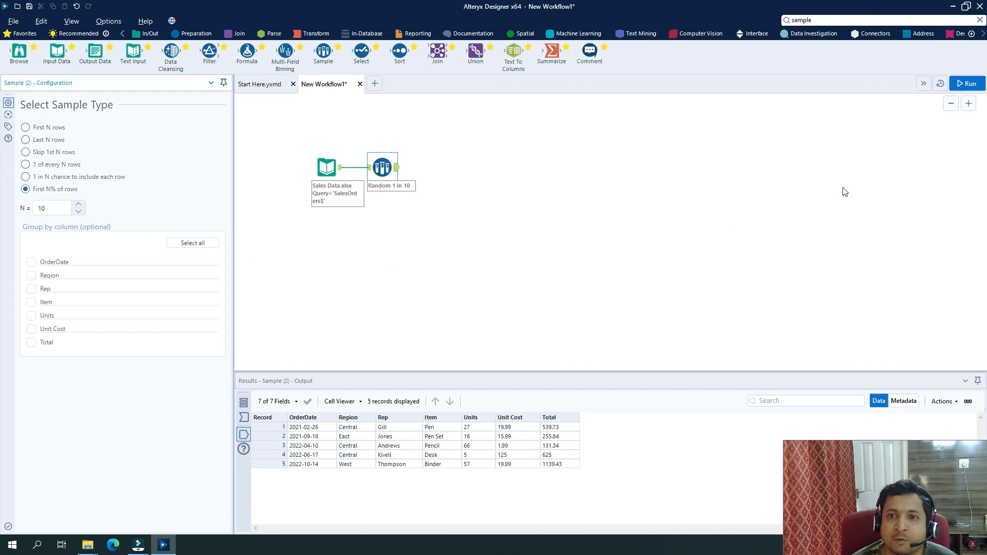
pyautogui.click(968, 84)
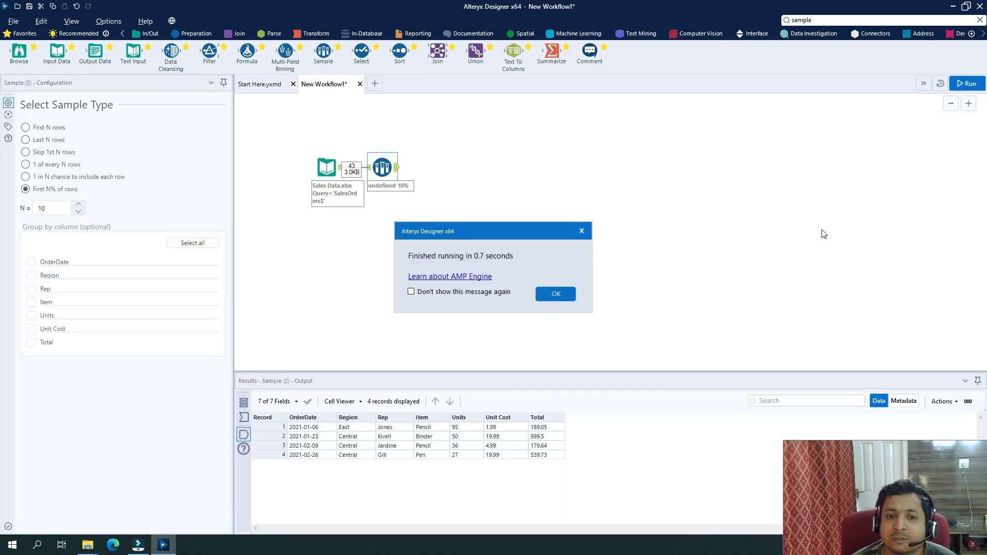
pyautogui.click(557, 296)
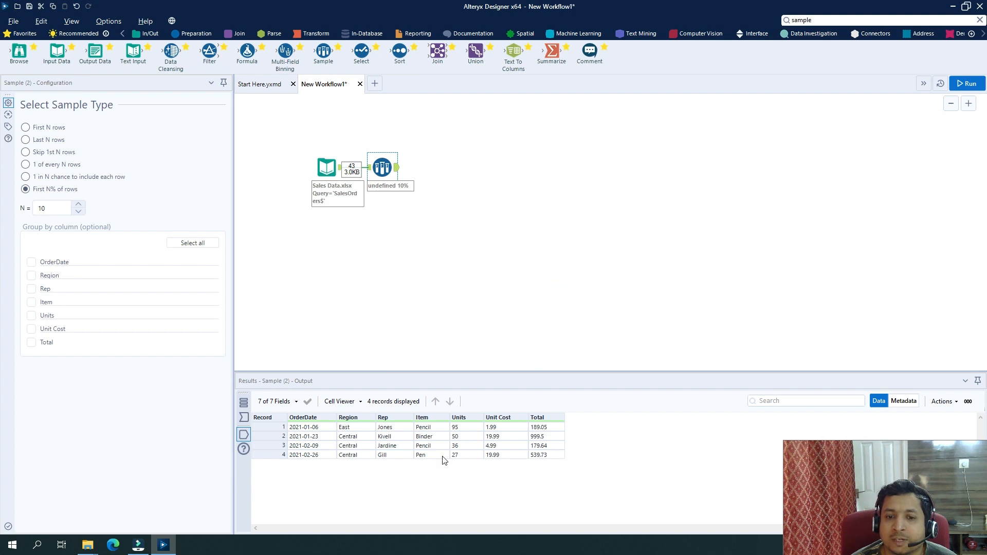
pyautogui.moveTo(400, 429); pyautogui.dragTo(406, 454)
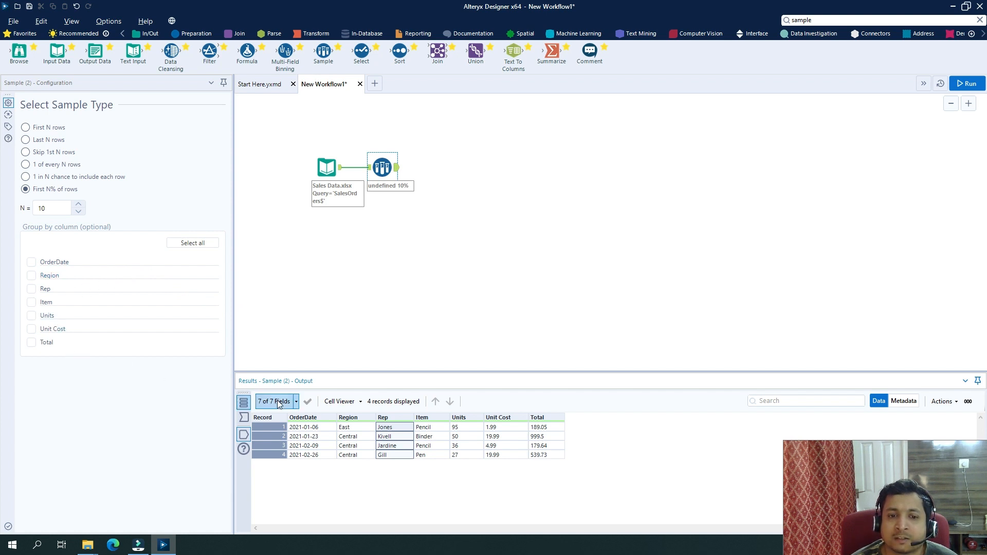
# Set the sample to First N rows grouped by Region and run the workflow.
pyautogui.click(25, 128)
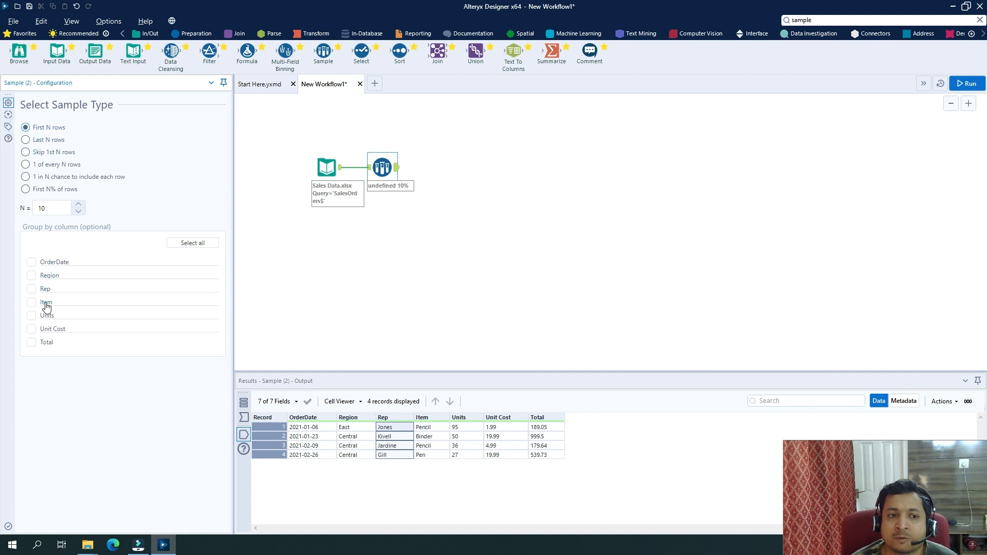
pyautogui.click(31, 276)
pyautogui.click(967, 84)
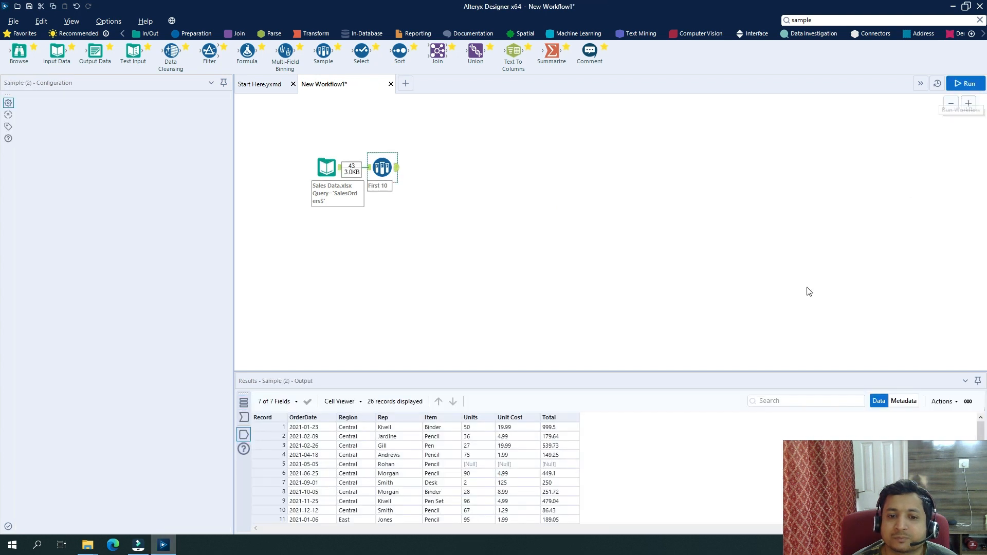
pyautogui.click(559, 293)
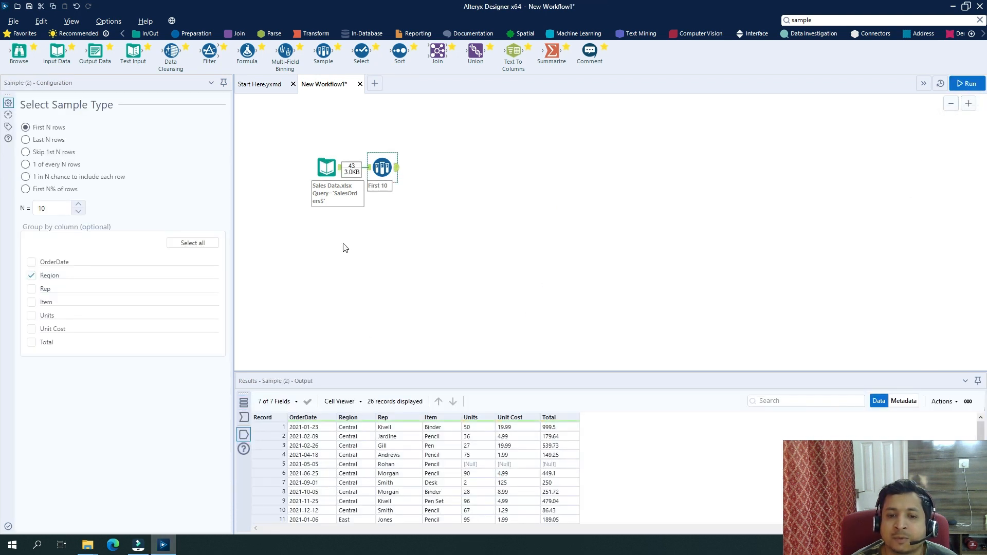
# Enlarge the Results pane to show all 26 records and highlight the ten Central rows.
pyautogui.scroll(-2, 477, 446)
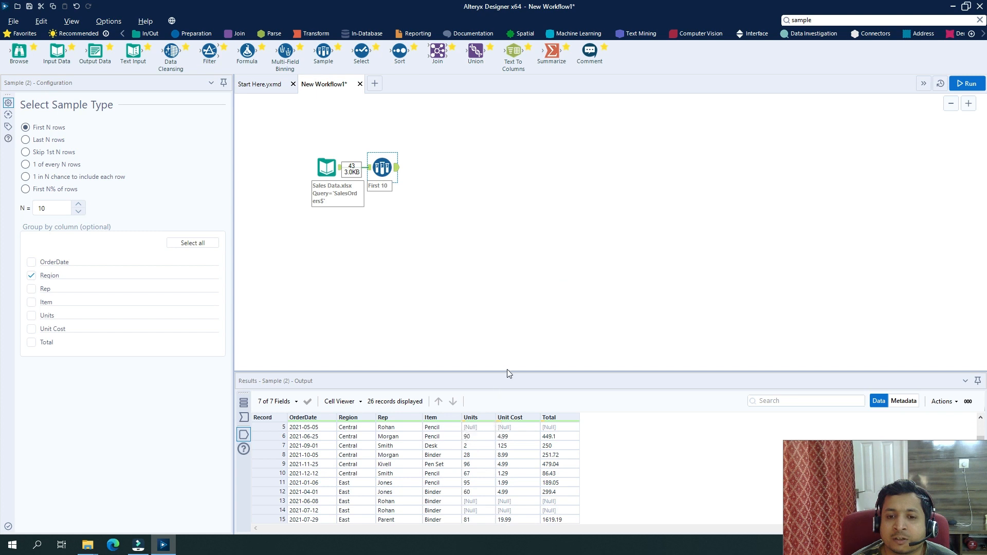
pyautogui.moveTo(513, 372); pyautogui.dragTo(529, 216)
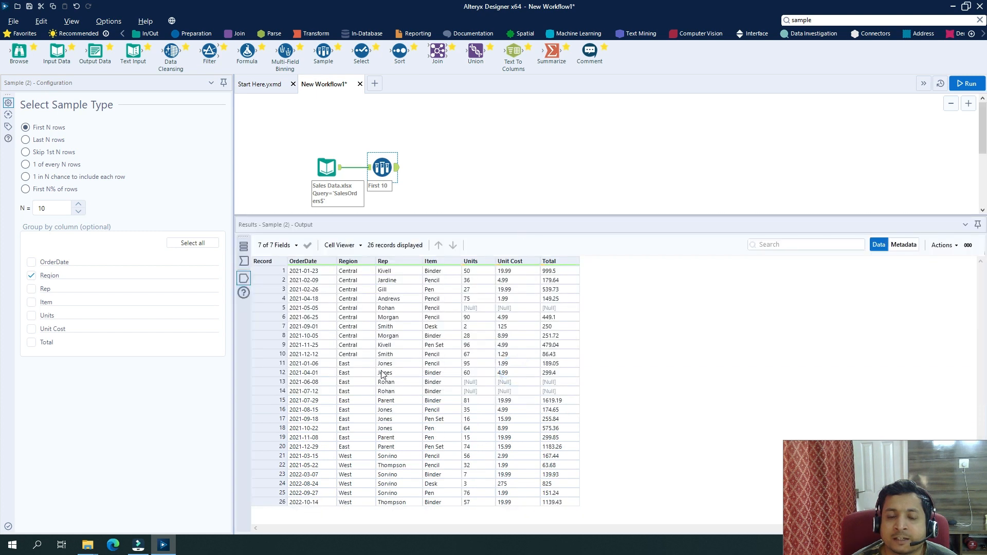
pyautogui.moveTo(359, 272); pyautogui.dragTo(360, 507)
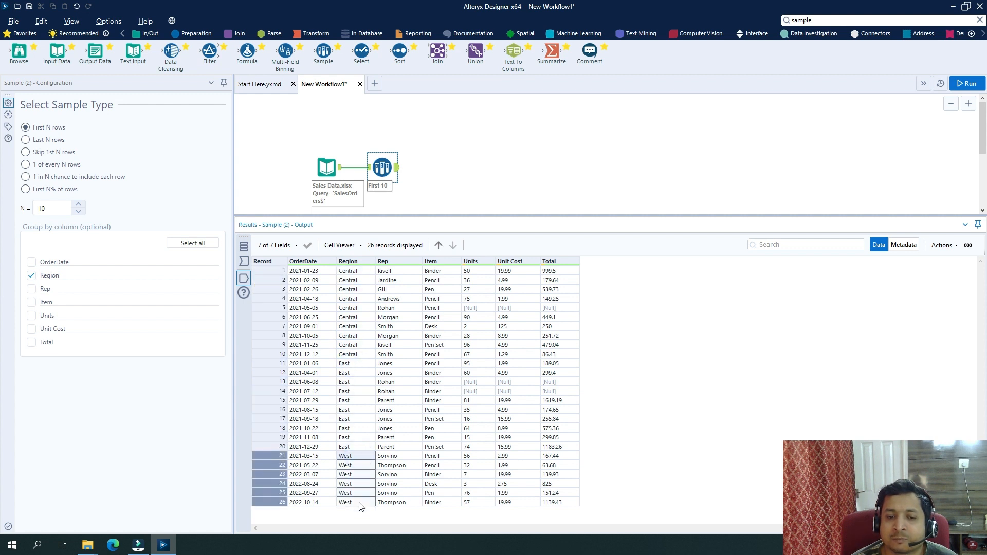